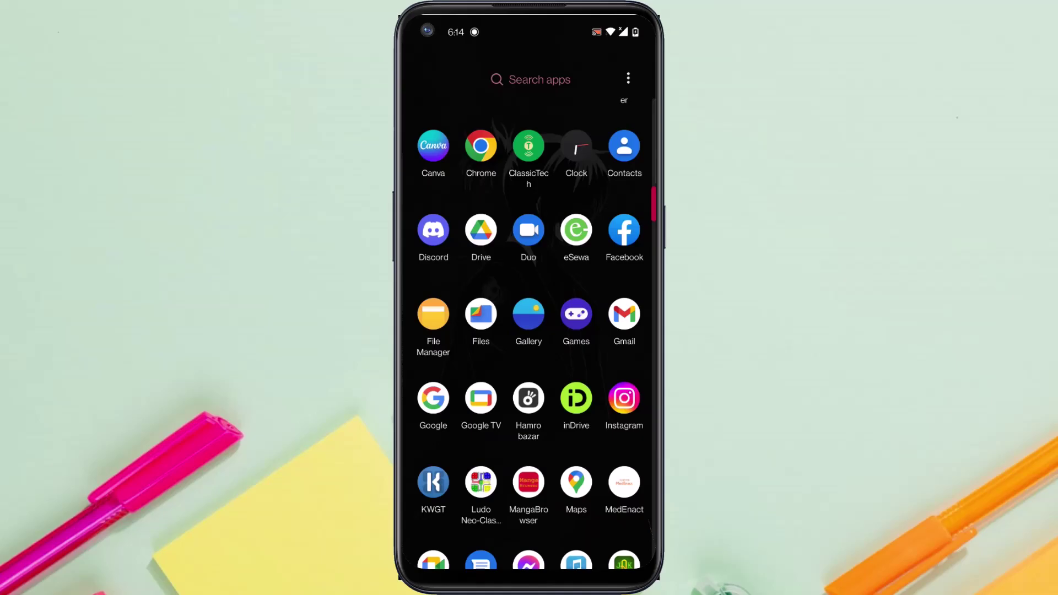
Launch Facebook and expand Settings & privacy in the main menu.
left_click(624, 231)
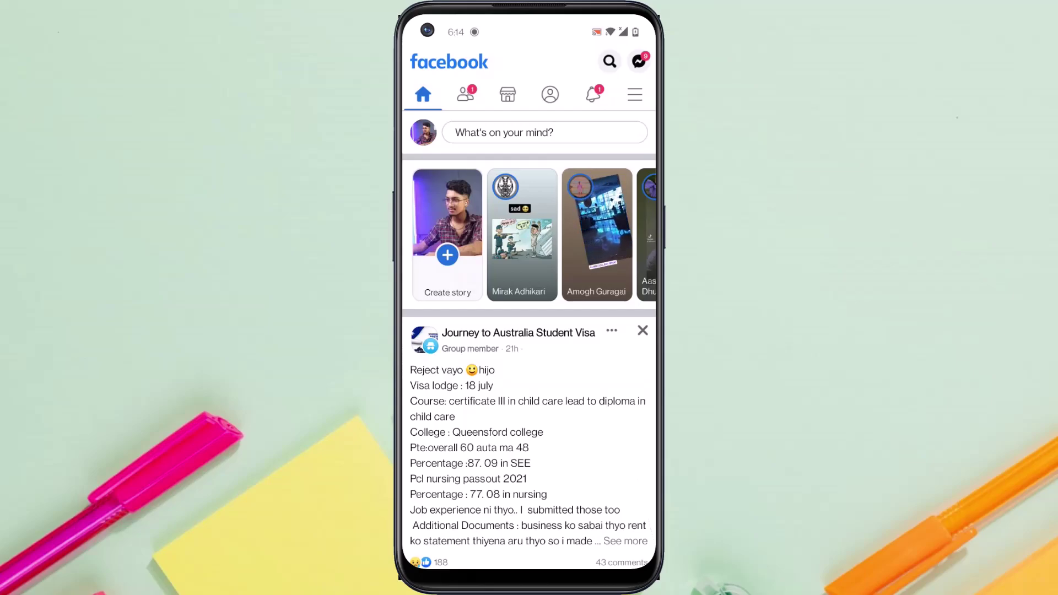
left_click(636, 94)
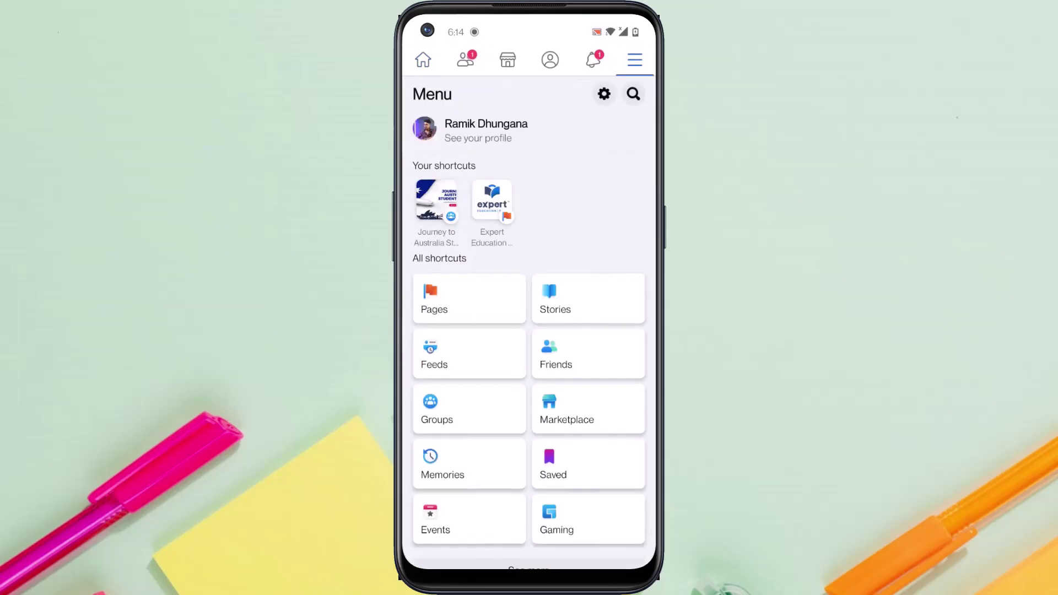
scroll(529, 372, "down", 5)
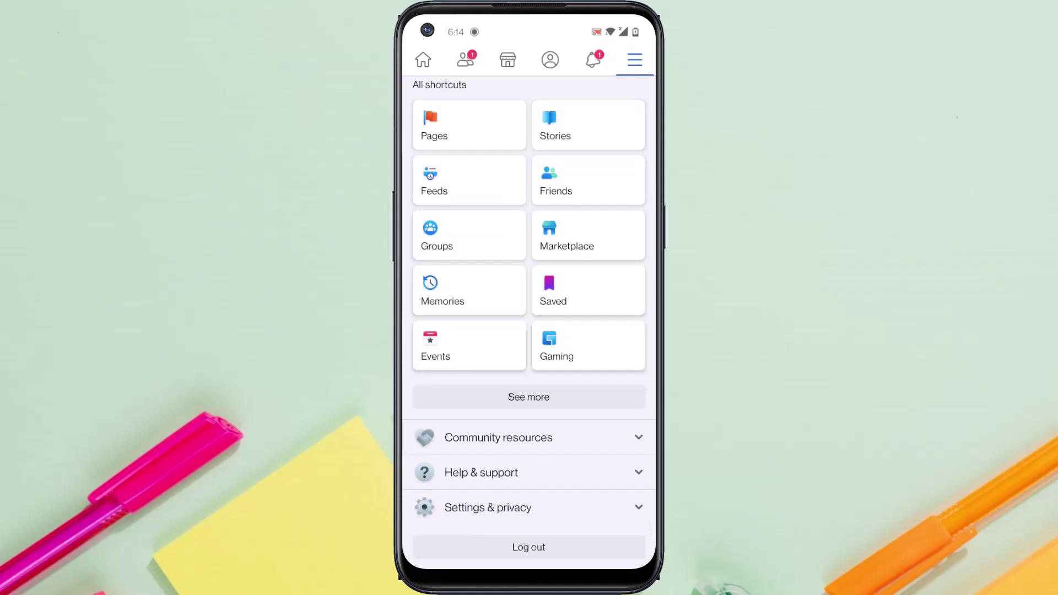
left_click(530, 508)
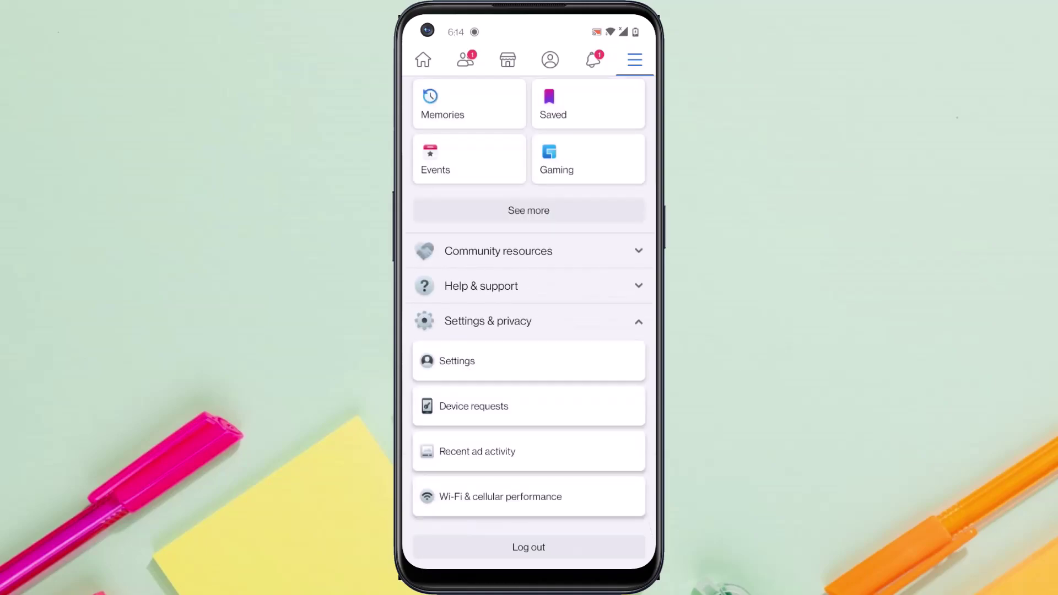
Go from Settings to the Followers and public content page under Audience and visibility.
left_click(530, 361)
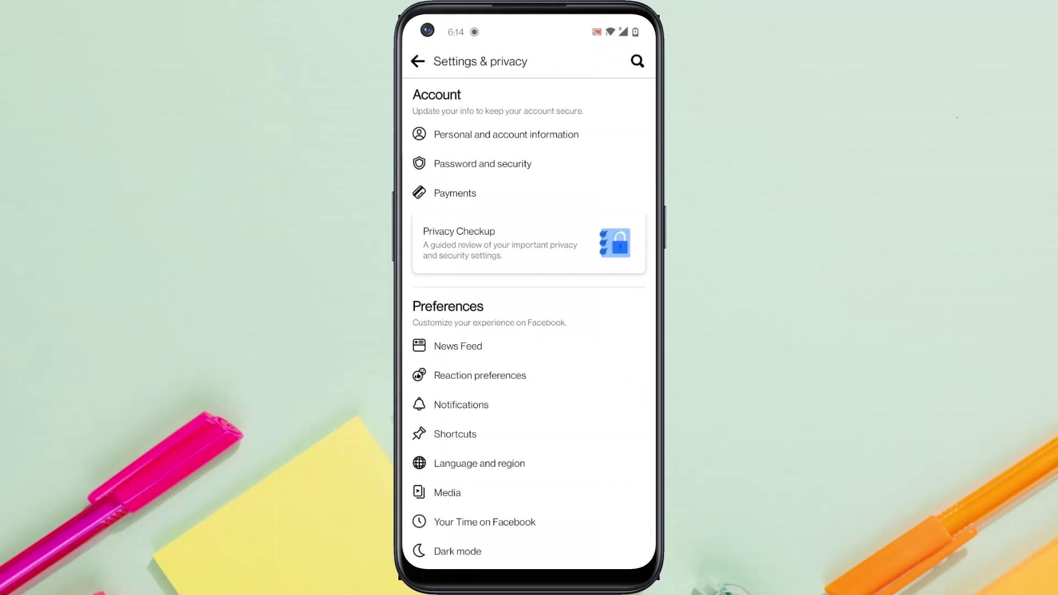
scroll(529, 331, "down", 10)
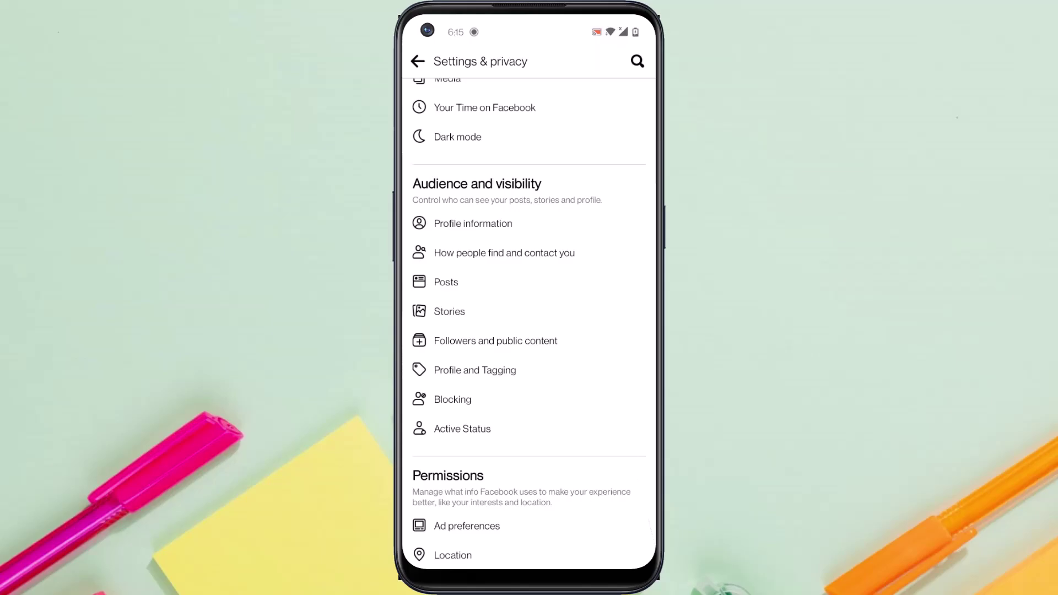
left_click(495, 341)
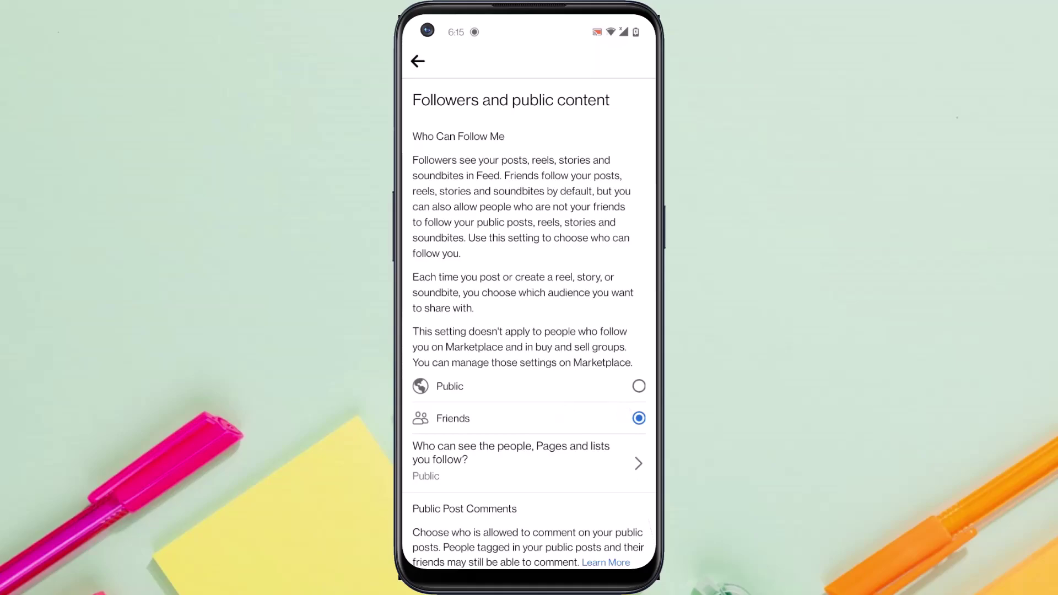
scroll(529, 331, "down", 5)
scroll(579, 314, "down", 1)
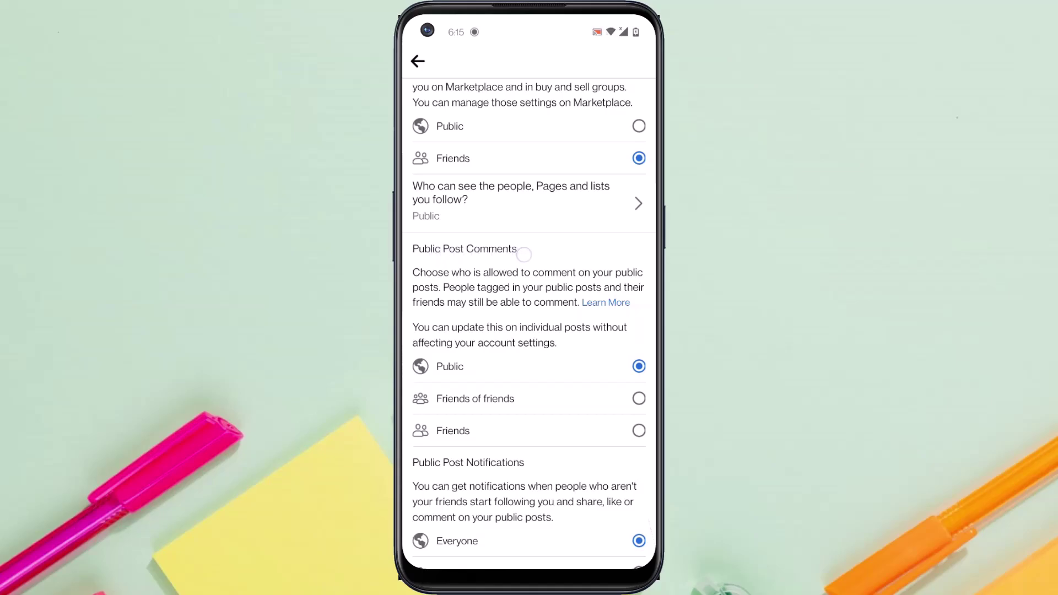
scroll(579, 273, "down", 2)
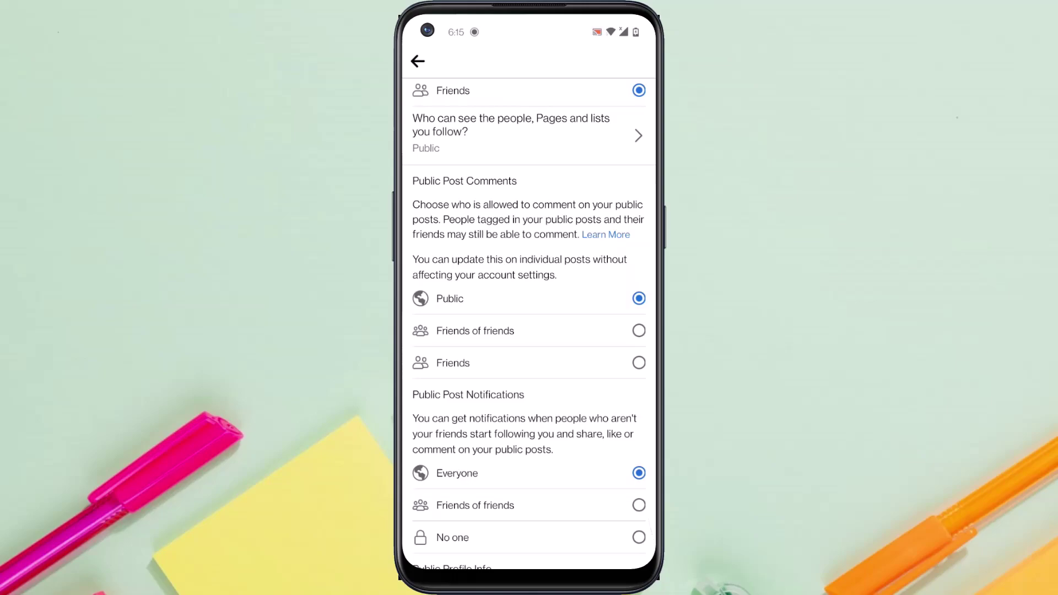
Change Public Post Comments from Public to Friends.
left_click(583, 360)
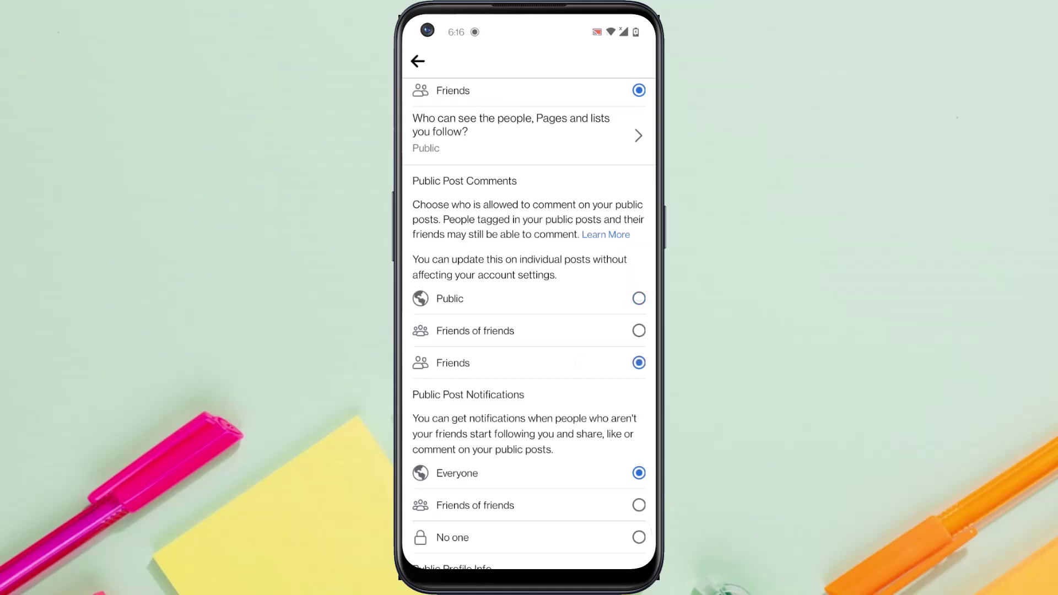